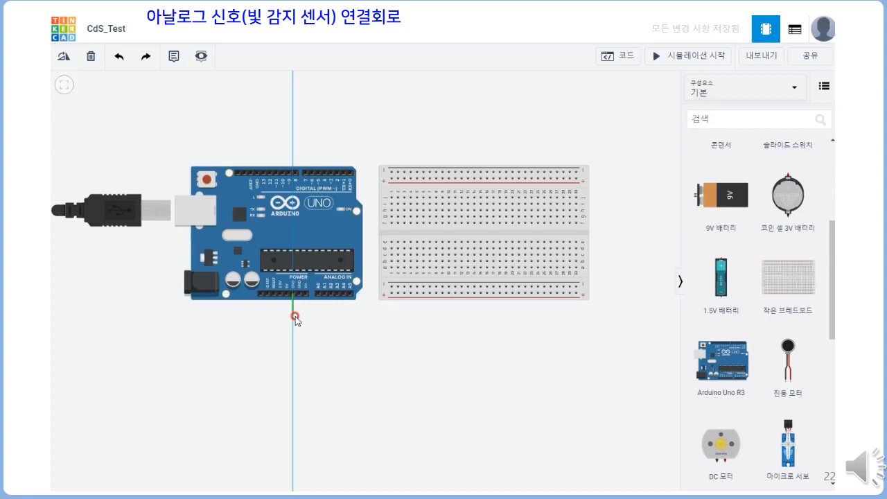
Step: Wire the Arduino's GND pin to the breadboard's lower negative rail at its left end and colour the wire black (검은색)
{"action": "left_click", "coordinate": [294, 313]}
{"action": "left_click", "coordinate": [392, 313]}
{"action": "left_click", "coordinate": [393, 287]}
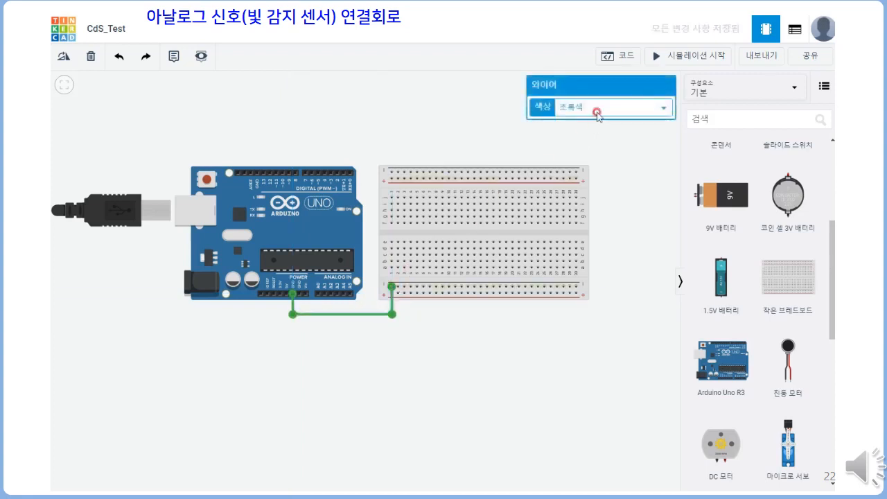
{"action": "left_click", "coordinate": [605, 106]}
{"action": "left_click", "coordinate": [604, 121]}
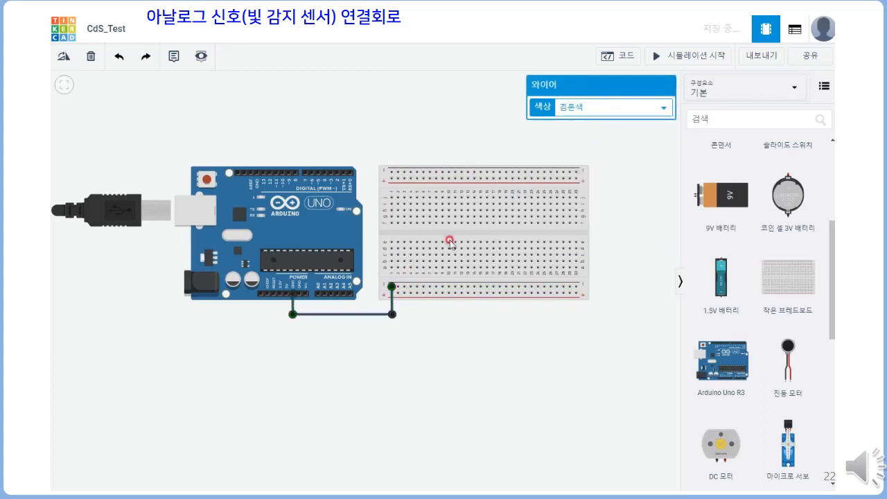
Step: Connect the breadboard's lower and upper negative rails near the left end with a black (검은색) wire
{"action": "left_click", "coordinate": [397, 287]}
{"action": "left_click", "coordinate": [398, 173]}
{"action": "left_click", "coordinate": [574, 112]}
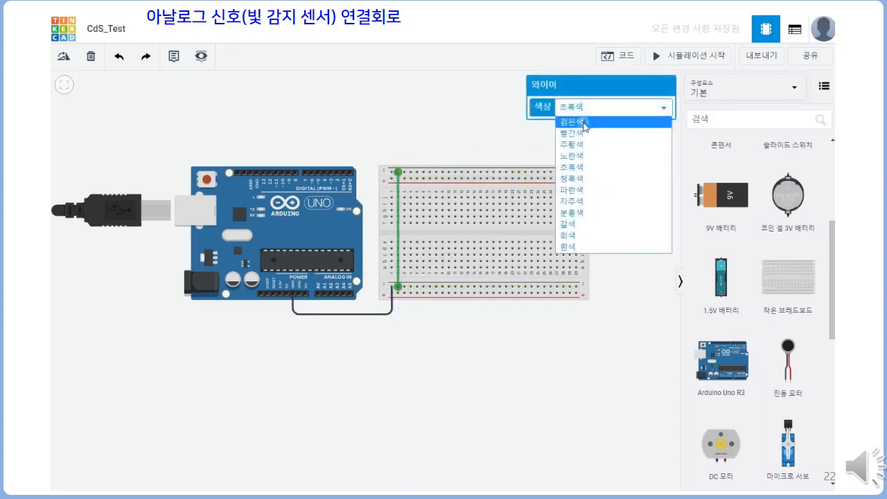
{"action": "left_click", "coordinate": [573, 121]}
Step: Wire the Arduino's 5V pin to the right end of the lower positive rail and colour the wire red (빨간색)
{"action": "left_click", "coordinate": [286, 293]}
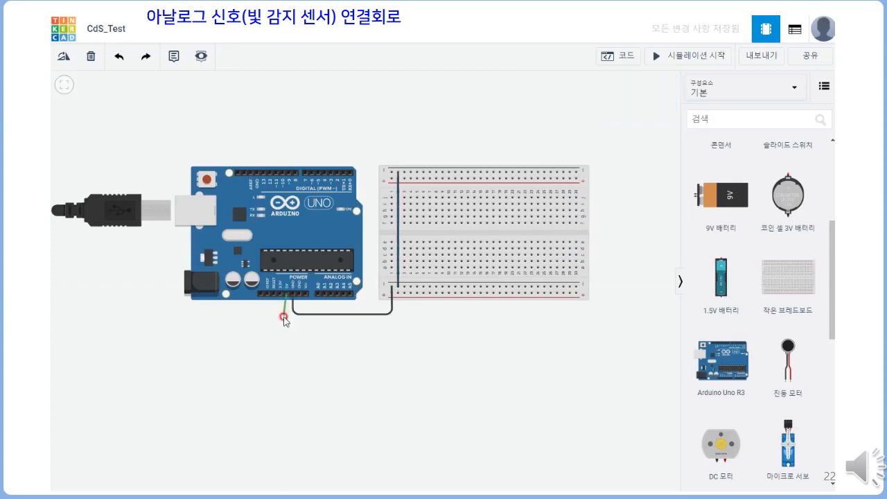
{"action": "left_click", "coordinate": [287, 320]}
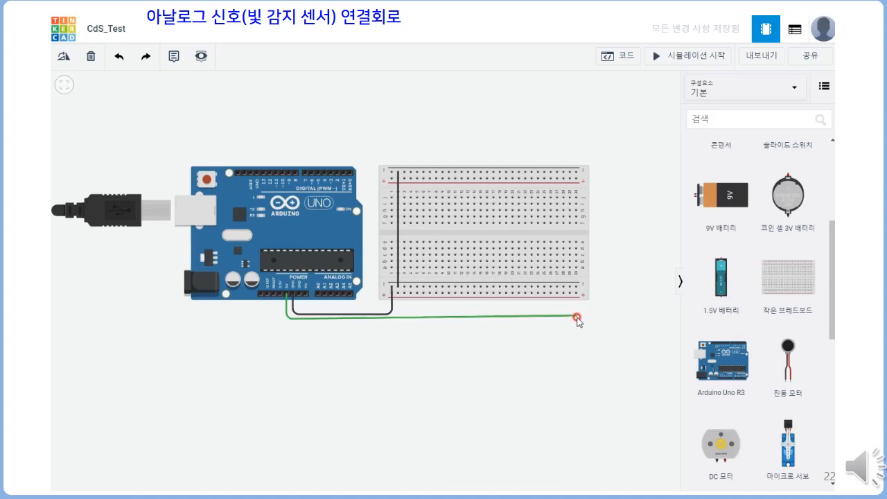
{"action": "left_click", "coordinate": [578, 318]}
{"action": "left_click", "coordinate": [576, 294]}
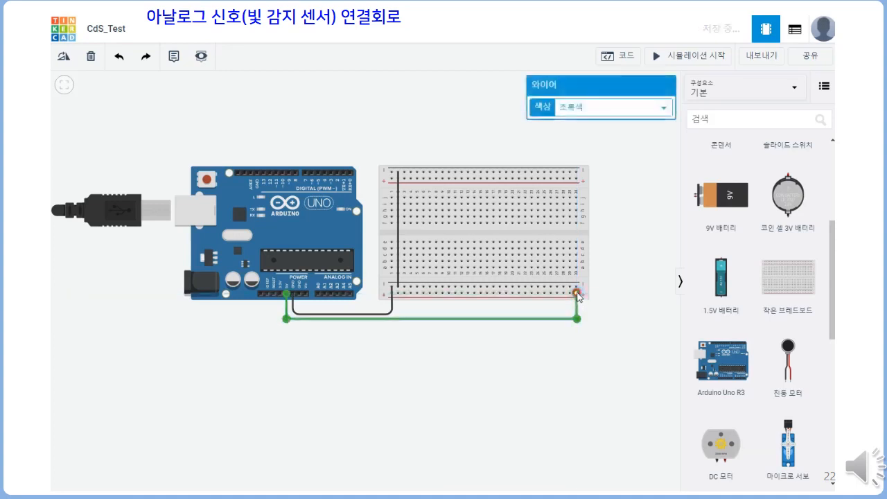
{"action": "left_click", "coordinate": [578, 111]}
{"action": "left_click", "coordinate": [573, 132]}
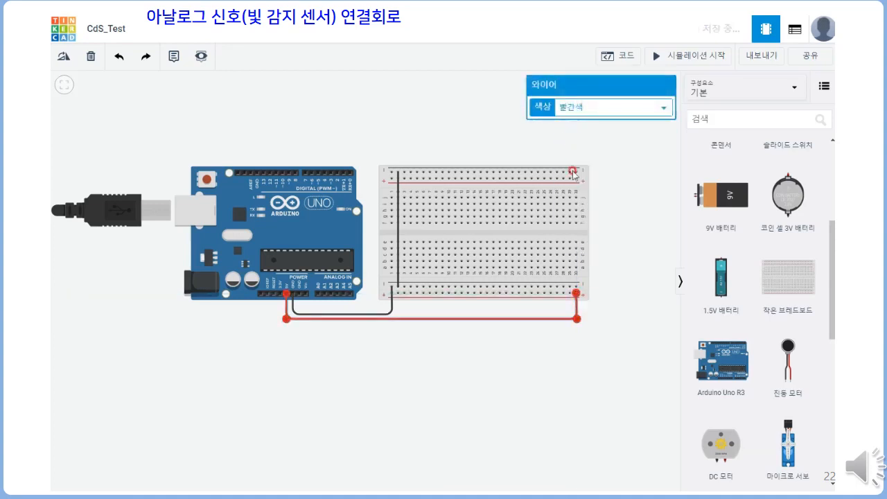
Step: Connect the breadboard's lower and upper positive rails near the right end with a red (빨간색) wire
{"action": "left_click", "coordinate": [570, 295]}
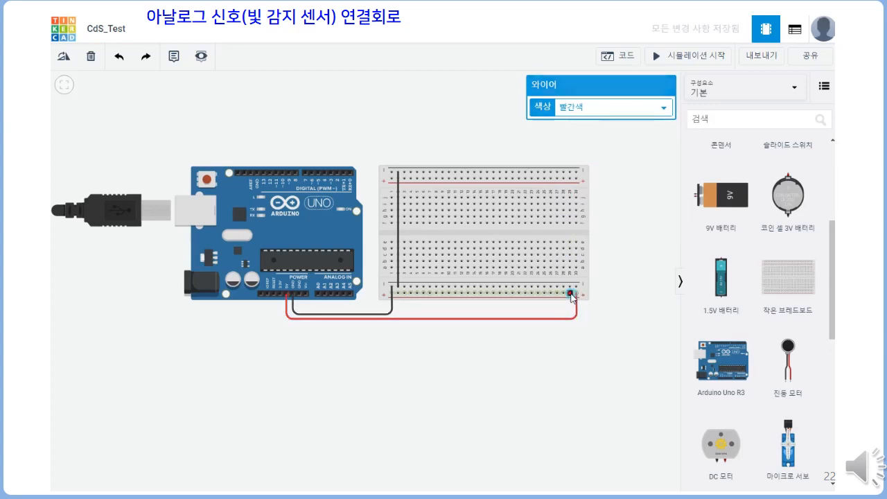
{"action": "left_click", "coordinate": [571, 180]}
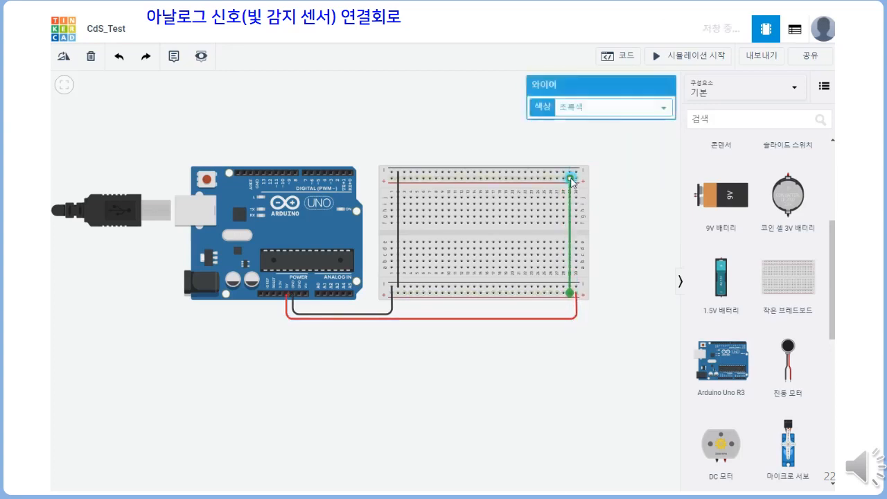
{"action": "left_click", "coordinate": [606, 108]}
{"action": "left_click", "coordinate": [603, 133]}
{"action": "left_click", "coordinate": [449, 146]}
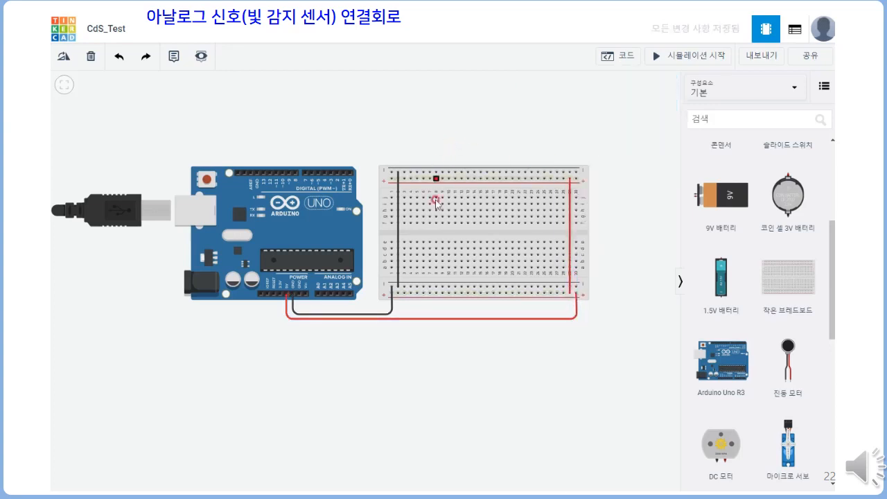
Step: Place a photoresistor (포토 레지스터) on the upper half of the breadboard with its terminals in columns 7 and 8
{"action": "scroll", "coordinate": [803, 293], "scroll_direction": "down", "scroll_amount": 5}
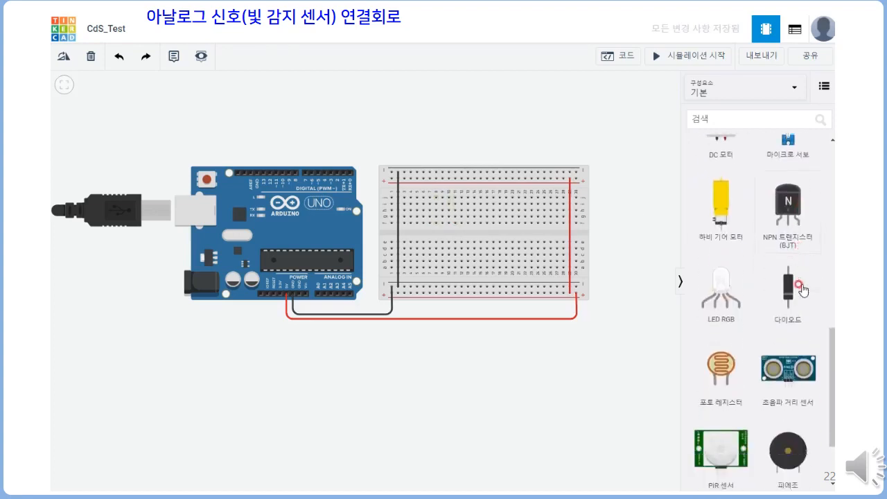
{"action": "left_click_drag", "start_coordinate": [714, 290], "coordinate": [431, 212]}
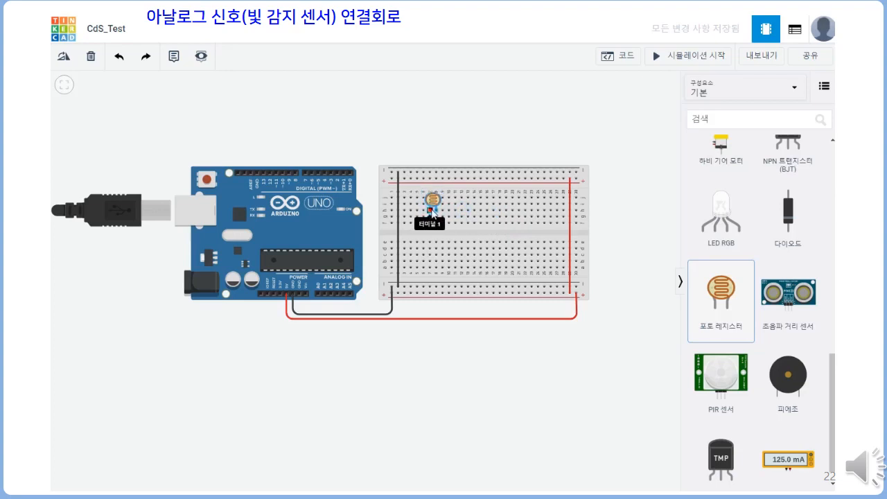
{"action": "left_click", "coordinate": [431, 209]}
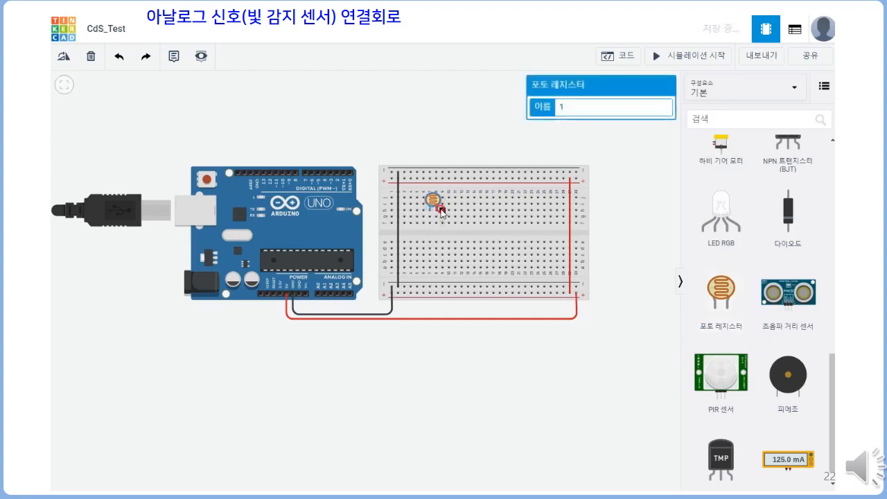
{"action": "left_click_drag", "start_coordinate": [432, 203], "coordinate": [432, 210]}
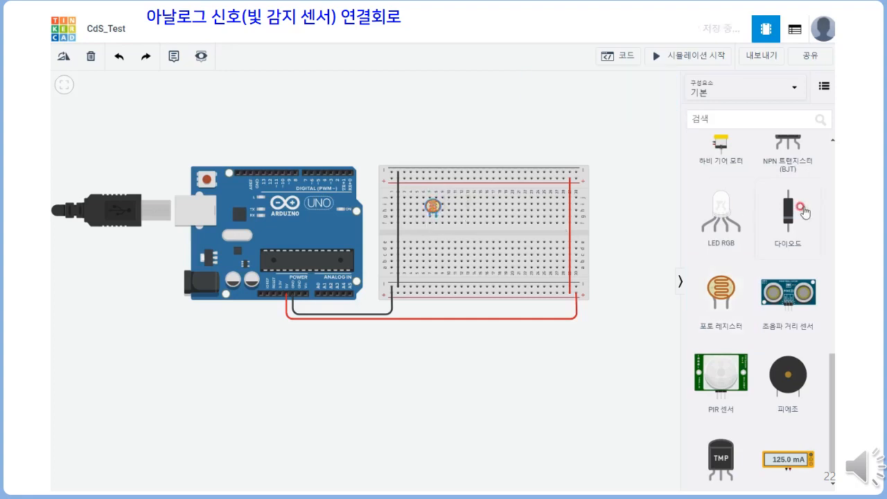
Step: Add a resistor (레지스터) between the upper negative rail and the photoresistor's left terminal column, and set its resistance to 100 Ω
{"action": "scroll", "coordinate": [788, 225], "scroll_direction": "up", "scroll_amount": 5}
{"action": "scroll", "coordinate": [788, 225], "scroll_direction": "up", "scroll_amount": 3}
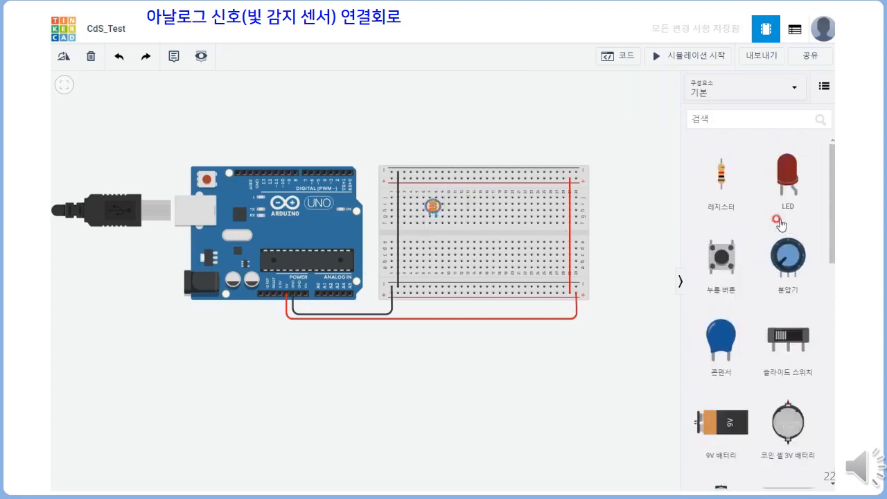
{"action": "left_click", "coordinate": [721, 177]}
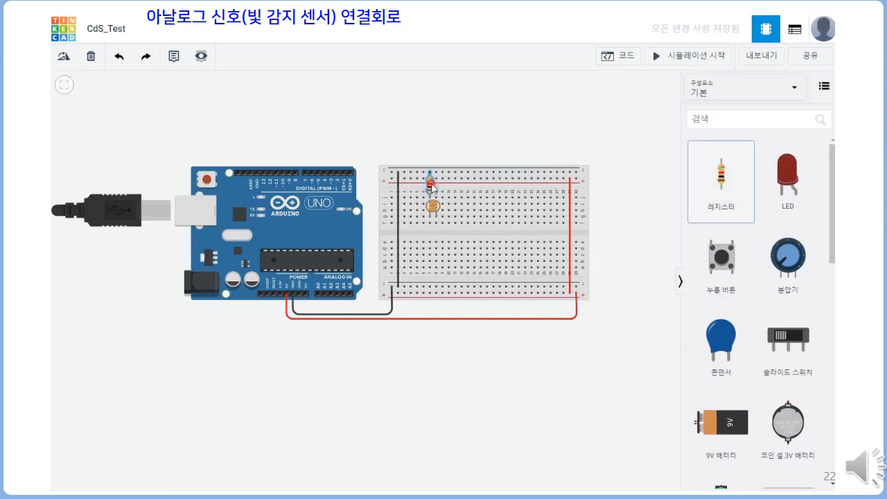
{"action": "left_click", "coordinate": [431, 186]}
{"action": "left_click", "coordinate": [654, 128]}
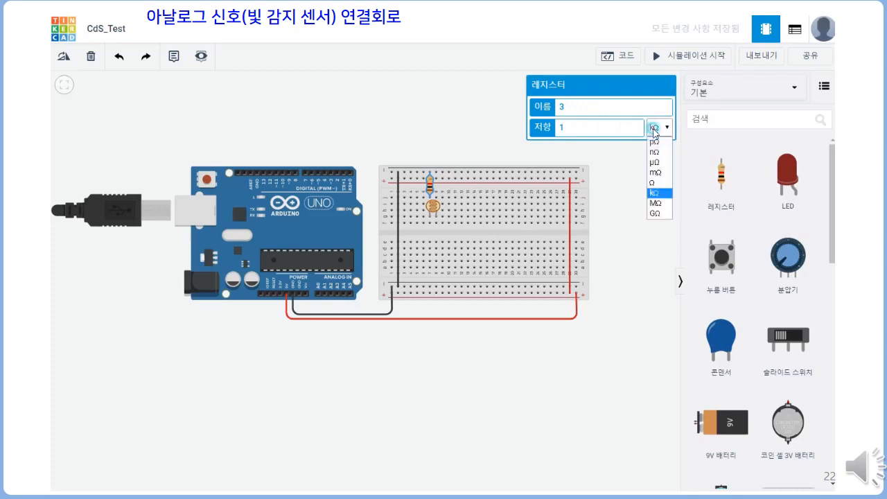
{"action": "left_click", "coordinate": [654, 183]}
{"action": "left_click", "coordinate": [597, 128]}
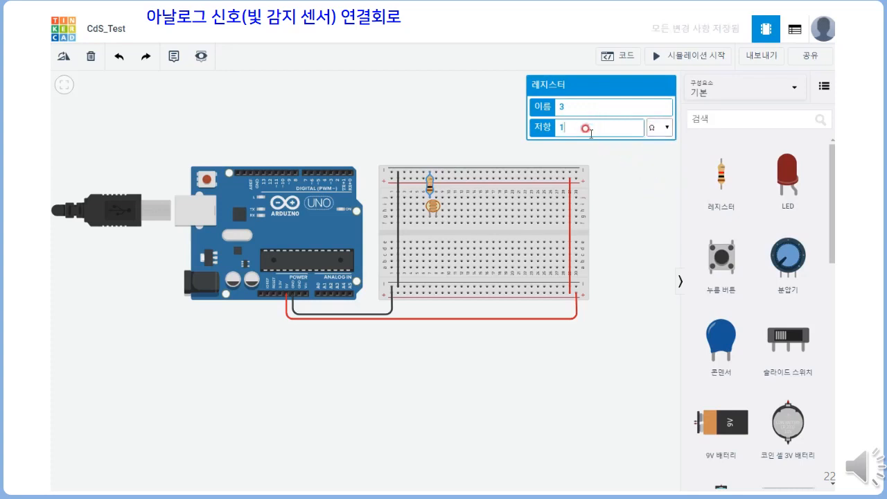
{"action": "type", "text": "00"}
{"action": "left_click", "coordinate": [600, 158]}
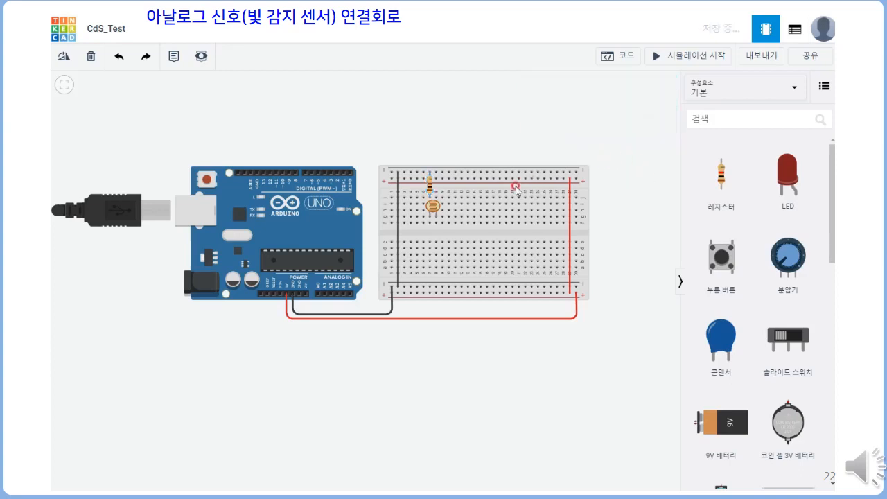
Step: Wire the photoresistor's right terminal column to the upper positive rail and colour the wire red (빨간색)
{"action": "left_click", "coordinate": [437, 199]}
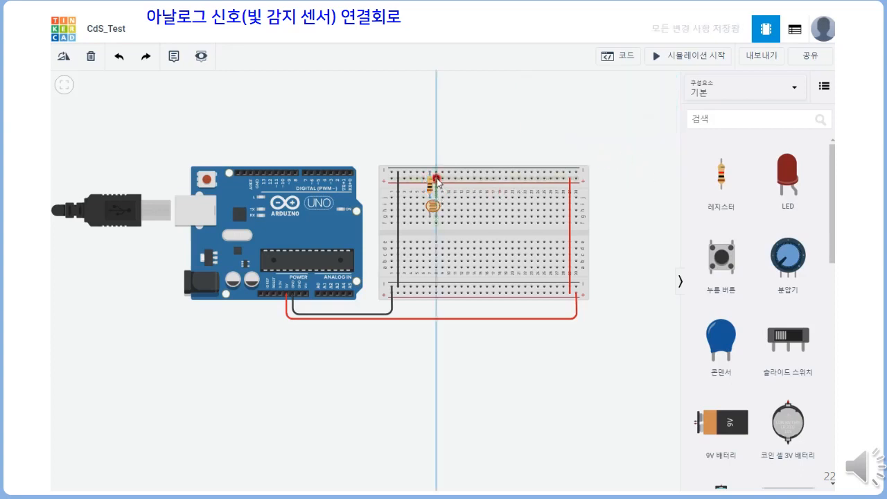
{"action": "left_click", "coordinate": [436, 178]}
{"action": "left_click", "coordinate": [602, 113]}
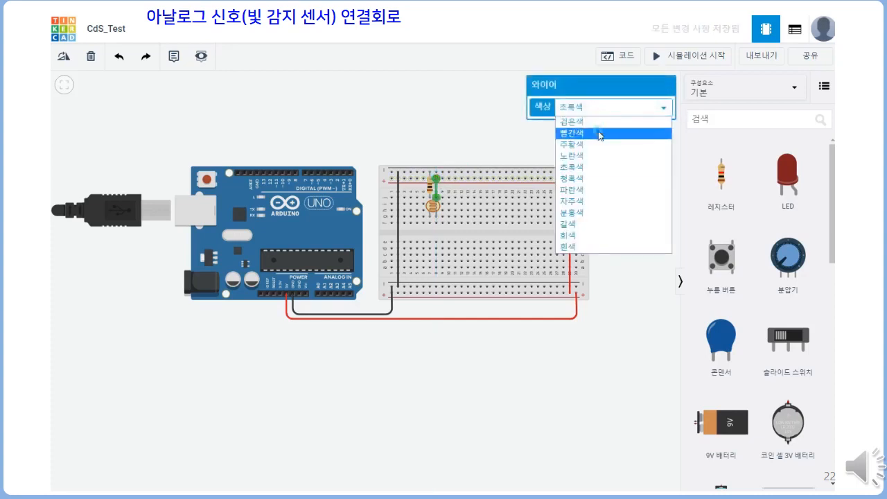
{"action": "left_click", "coordinate": [601, 132]}
Step: Route a green wire from the photoresistor's left terminal column below the boards to Arduino analog pin A2, straightening its corner
{"action": "left_click", "coordinate": [431, 224]}
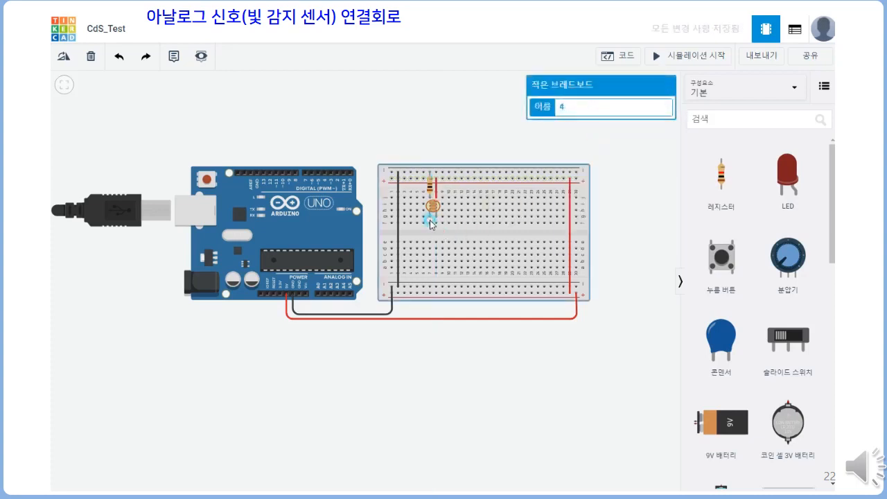
{"action": "left_click", "coordinate": [430, 224]}
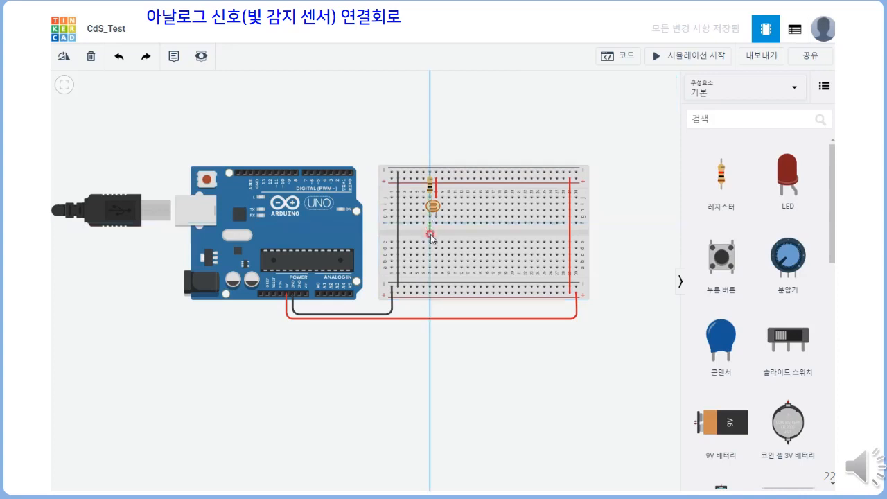
{"action": "left_click", "coordinate": [431, 328]}
{"action": "left_click", "coordinate": [330, 328]}
{"action": "left_click", "coordinate": [330, 296]}
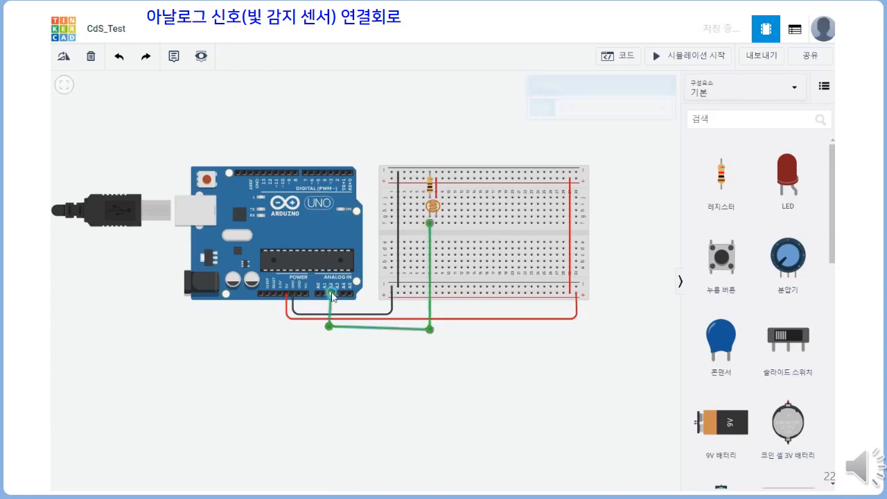
{"action": "left_click_drag", "start_coordinate": [331, 326], "coordinate": [334, 334]}
{"action": "left_click", "coordinate": [420, 353]}
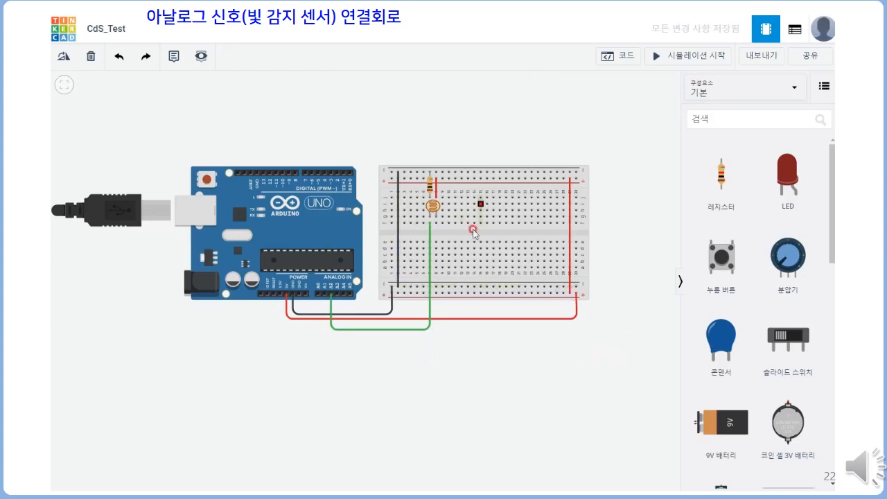
Step: Place an LED right of the photoresistor and add a 100 Ω resistor from its left leg's column across the breadboard's centre gap
{"action": "left_click_drag", "start_coordinate": [792, 185], "coordinate": [468, 219]}
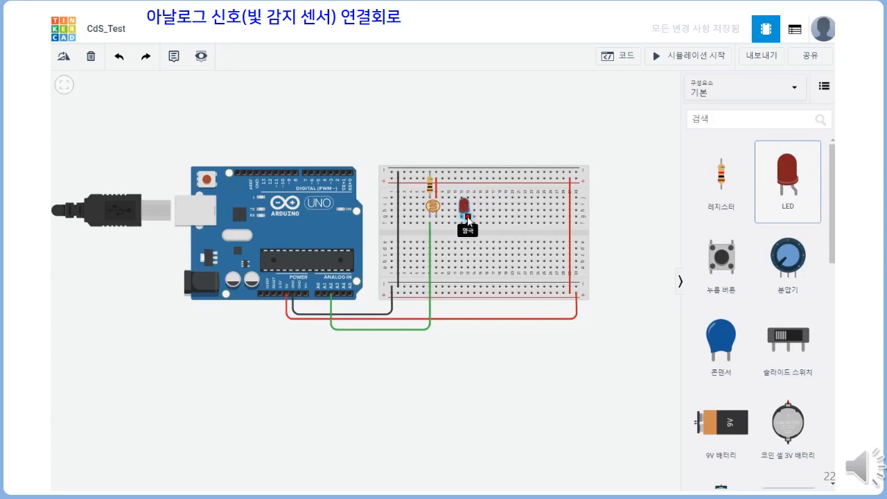
{"action": "left_click_drag", "start_coordinate": [721, 175], "coordinate": [461, 237]}
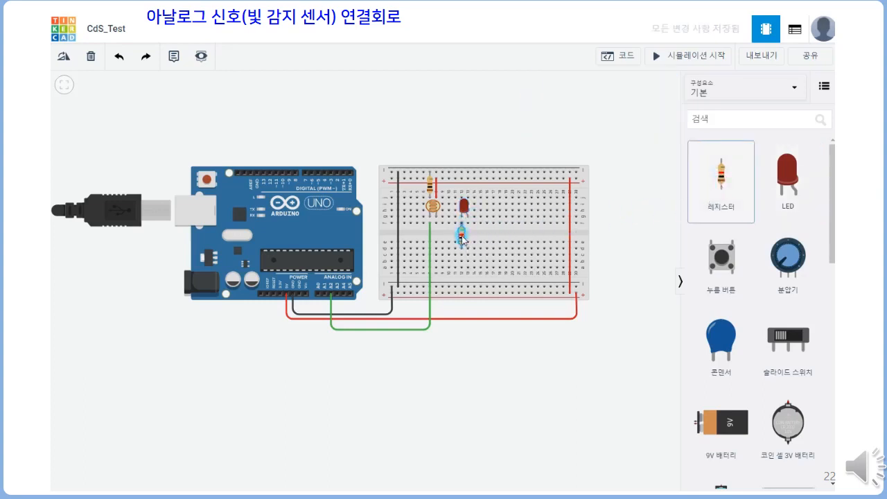
{"action": "left_click", "coordinate": [579, 125]}
{"action": "type", "text": "00"}
{"action": "left_click", "coordinate": [660, 127]}
{"action": "left_click", "coordinate": [657, 182]}
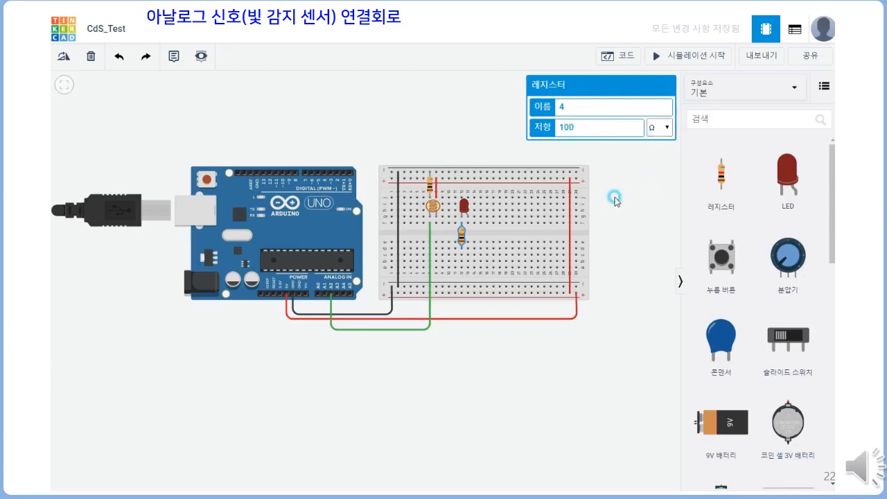
Step: Wire the lower end of the LED's resistor to the lower negative rail and colour the wire black (검은색)
{"action": "left_click", "coordinate": [461, 261]}
{"action": "left_click", "coordinate": [462, 285]}
{"action": "left_click", "coordinate": [595, 109]}
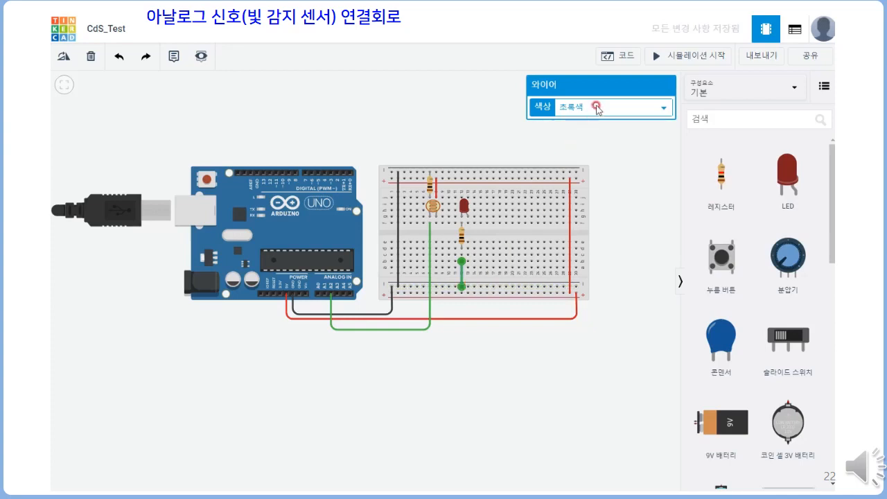
{"action": "left_click", "coordinate": [595, 120]}
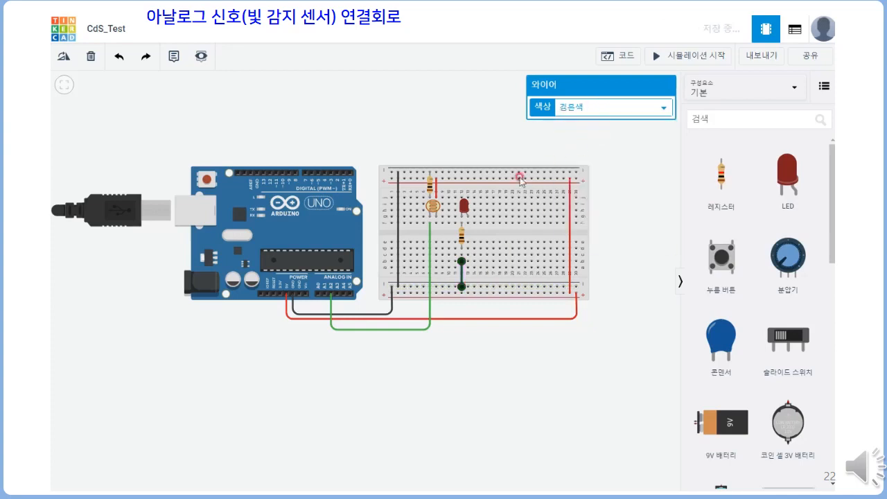
Step: Route a wire from the LED's right leg column above the boards to Arduino digital pin 10 and colour it orange (주황색)
{"action": "left_click", "coordinate": [469, 190]}
{"action": "left_click", "coordinate": [468, 149]}
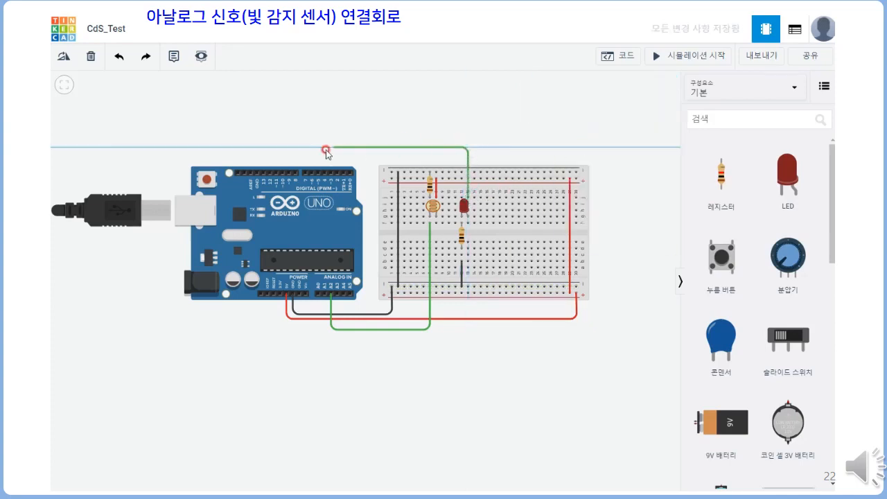
{"action": "left_click", "coordinate": [286, 148]}
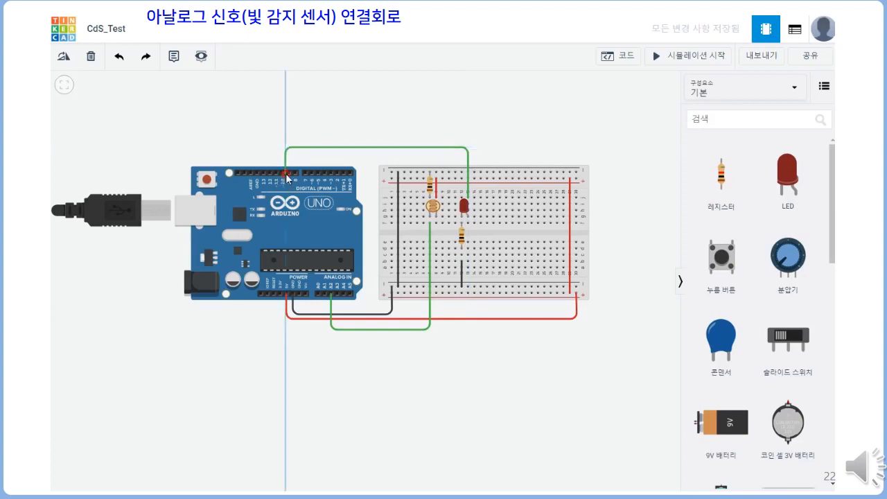
{"action": "left_click", "coordinate": [288, 176]}
{"action": "left_click_drag", "start_coordinate": [287, 150], "coordinate": [283, 146]}
{"action": "left_click", "coordinate": [666, 108]}
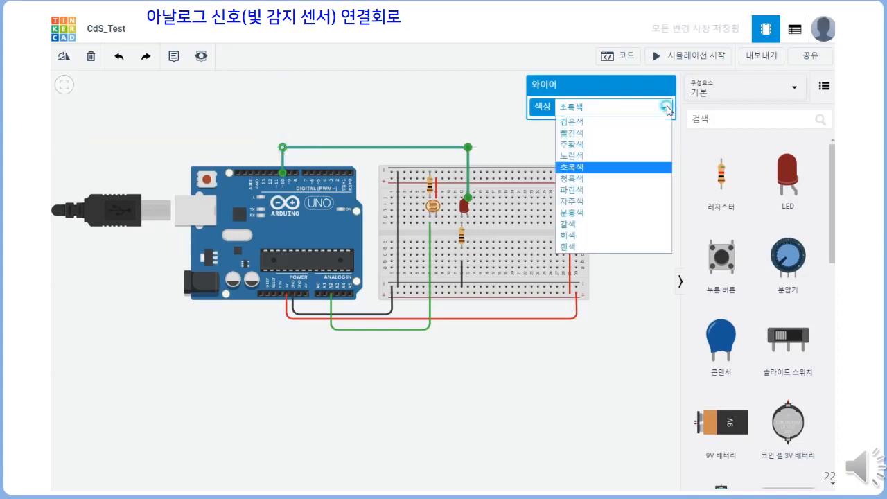
{"action": "left_click", "coordinate": [649, 145]}
{"action": "left_click", "coordinate": [598, 158]}
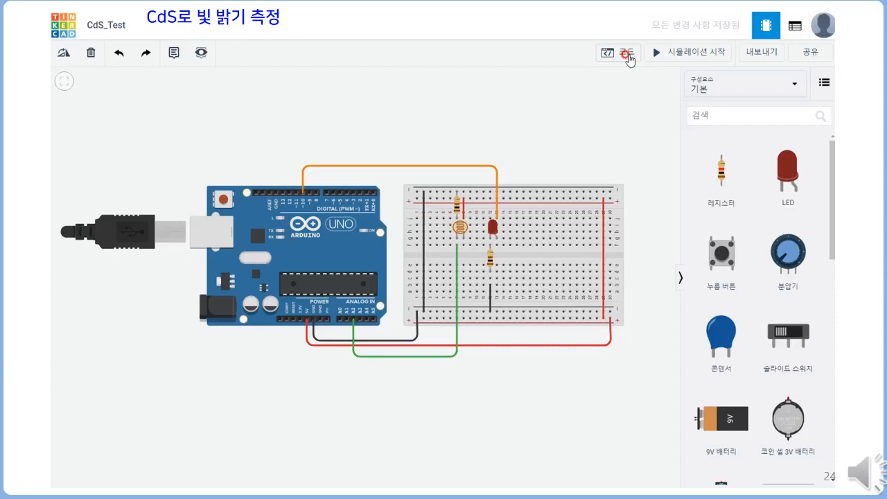
Step: Open the code editor for the Arduino Uno R3
{"action": "left_click", "coordinate": [626, 53]}
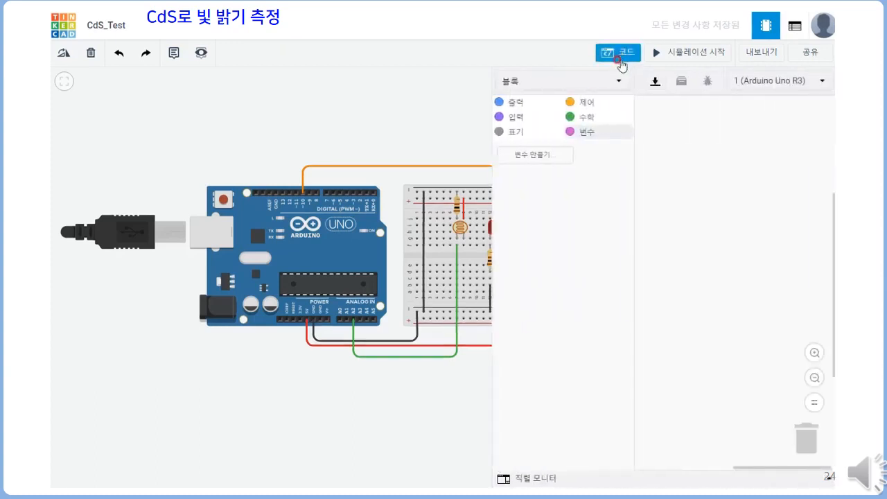
Step: Create a variable named cds and add its set block (설정) to the program
{"action": "left_click", "coordinate": [535, 158]}
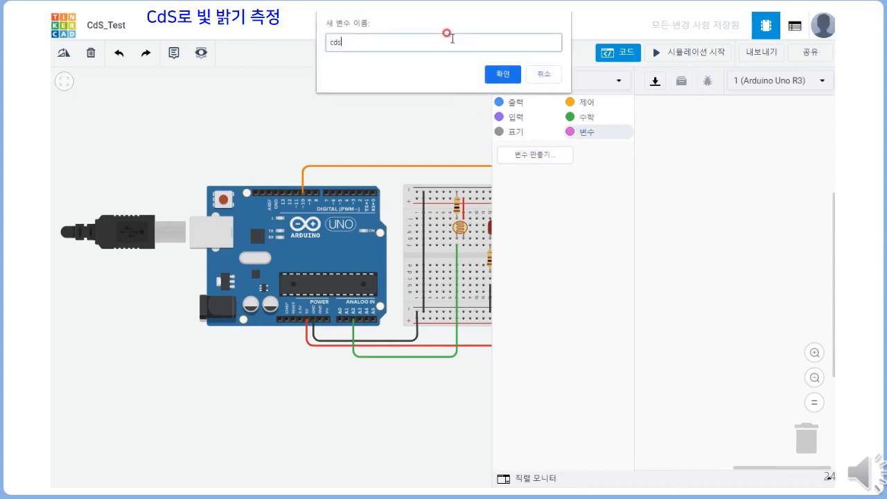
{"action": "key", "text": "Return"}
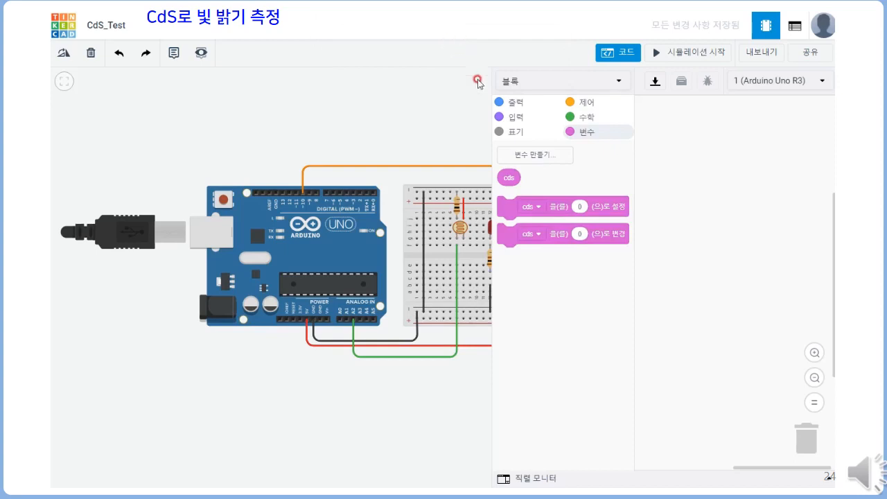
{"action": "left_click_drag", "start_coordinate": [500, 207], "coordinate": [669, 142]}
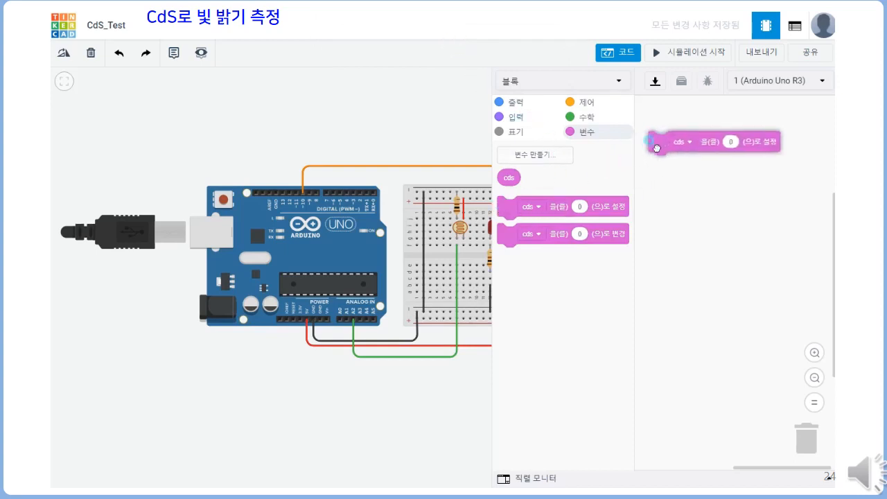
Step: Insert an analog pin read block as the value of the cds set block and choose pin A2
{"action": "left_click", "coordinate": [518, 119]}
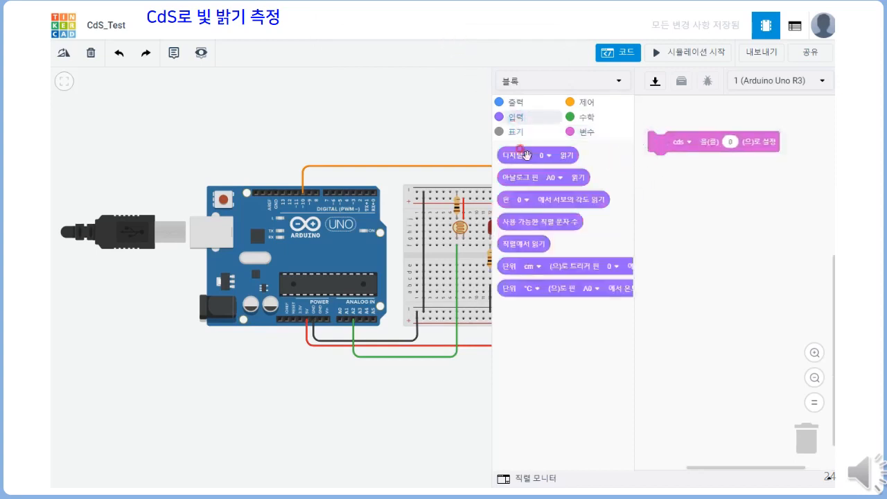
{"action": "left_click_drag", "start_coordinate": [508, 178], "coordinate": [728, 148]}
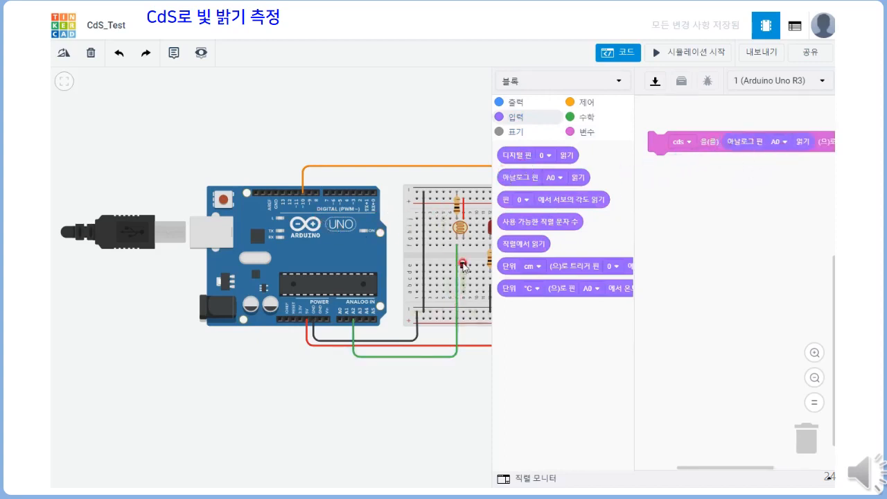
{"action": "left_click", "coordinate": [353, 323]}
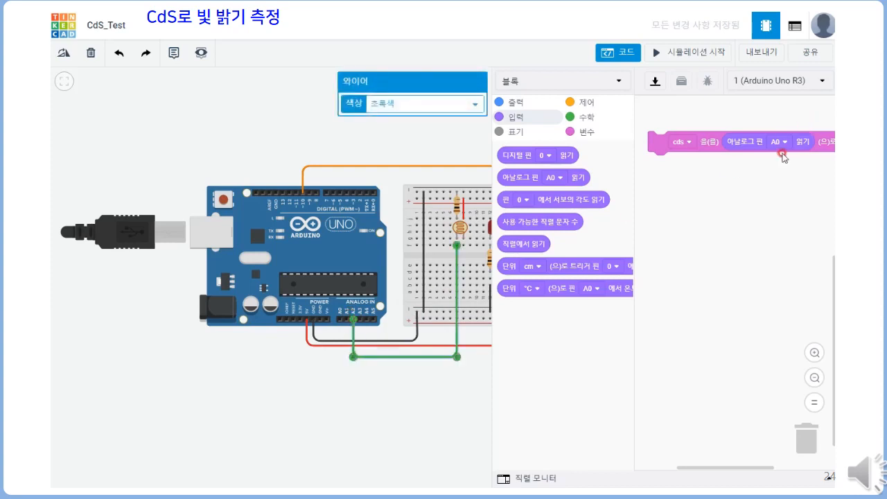
{"action": "left_click", "coordinate": [782, 142]}
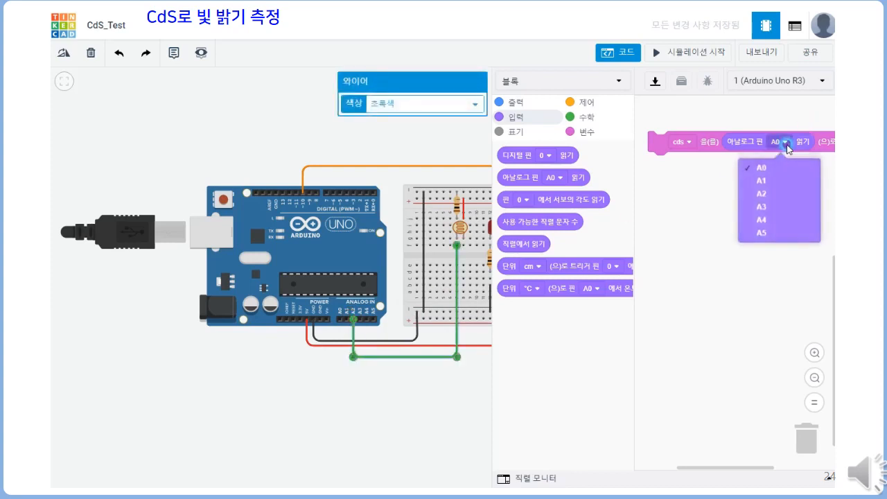
{"action": "left_click", "coordinate": [770, 201]}
{"action": "left_click", "coordinate": [444, 377]}
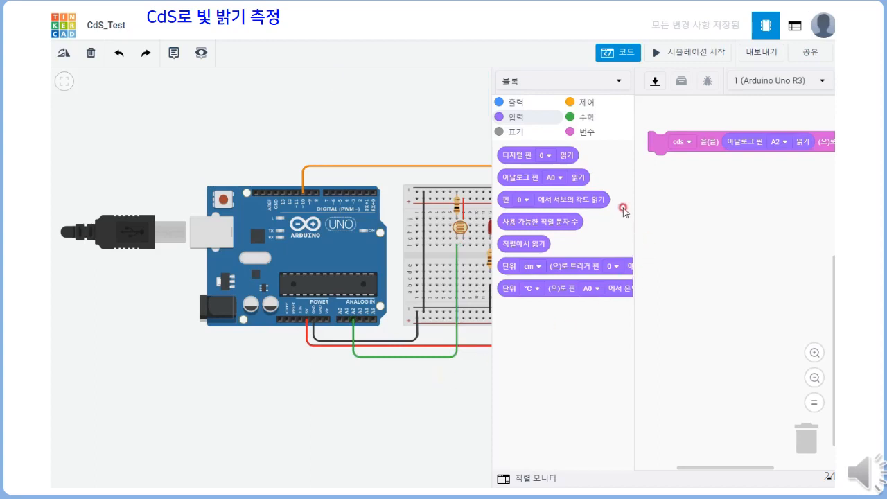
Step: Widen the code area and add a serial monitor print block below the set block, printing the cds variable
{"action": "left_click_drag", "start_coordinate": [485, 205], "coordinate": [406, 204]}
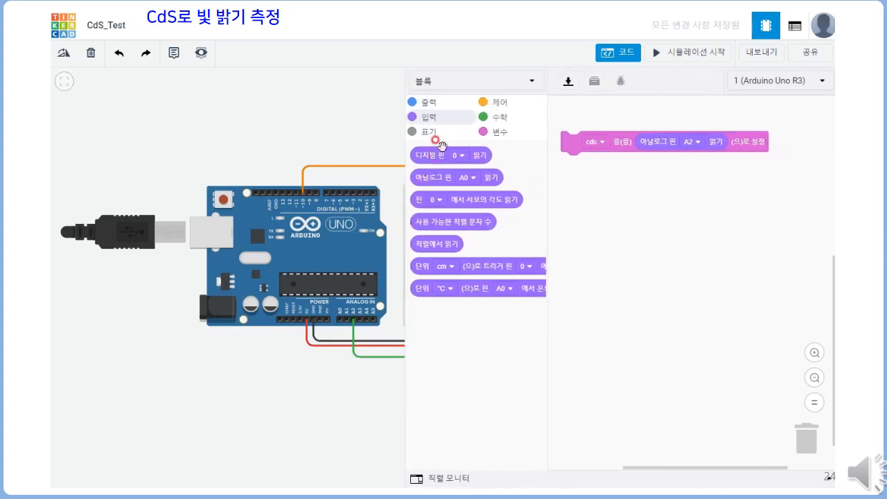
{"action": "left_click", "coordinate": [428, 102]}
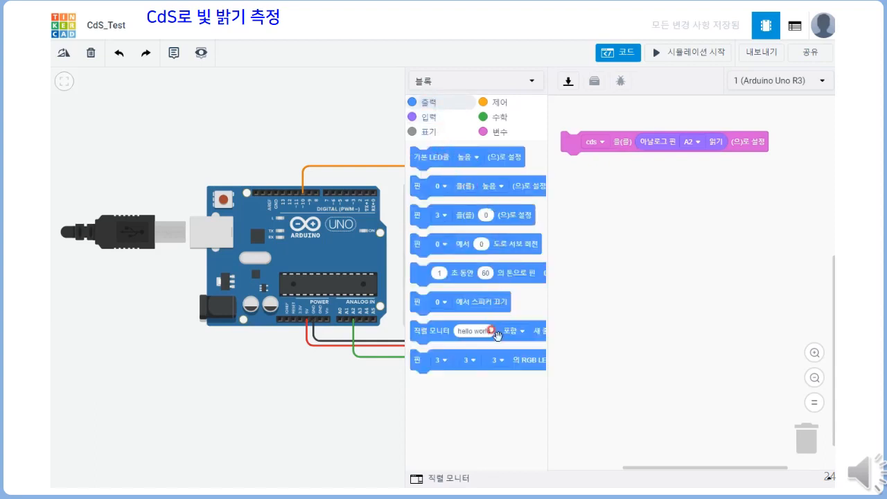
{"action": "left_click_drag", "start_coordinate": [537, 328], "coordinate": [683, 161]}
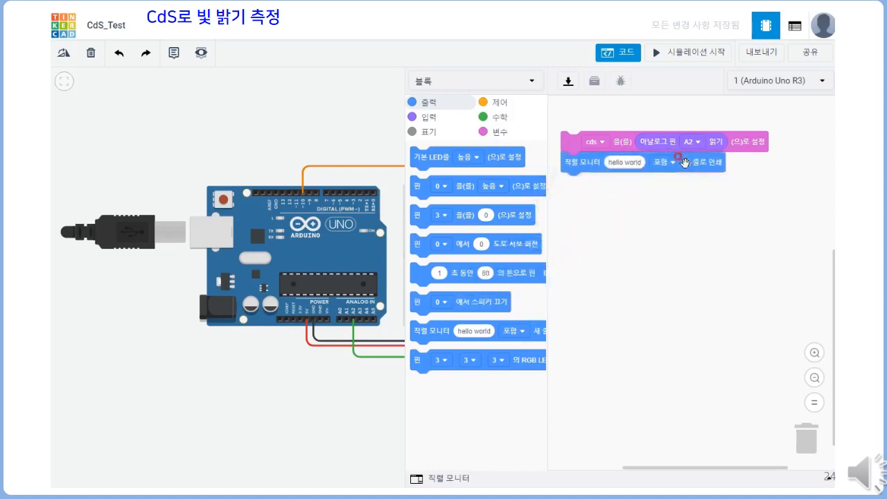
{"action": "left_click", "coordinate": [493, 131]}
{"action": "left_click_drag", "start_coordinate": [420, 176], "coordinate": [624, 167]}
Step: Append the block that sets a pin to a numeric value, choosing pin 10 and the cds variable as the value
{"action": "left_click", "coordinate": [430, 102]}
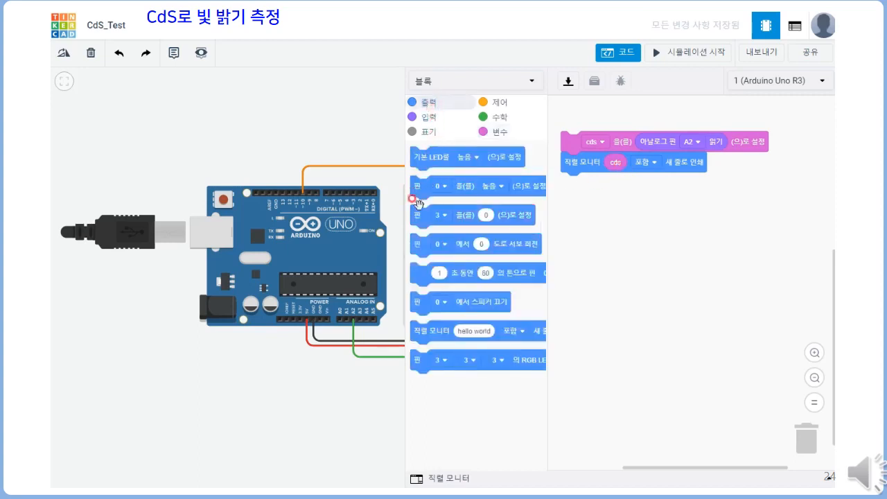
{"action": "left_click_drag", "start_coordinate": [416, 215], "coordinate": [571, 189]}
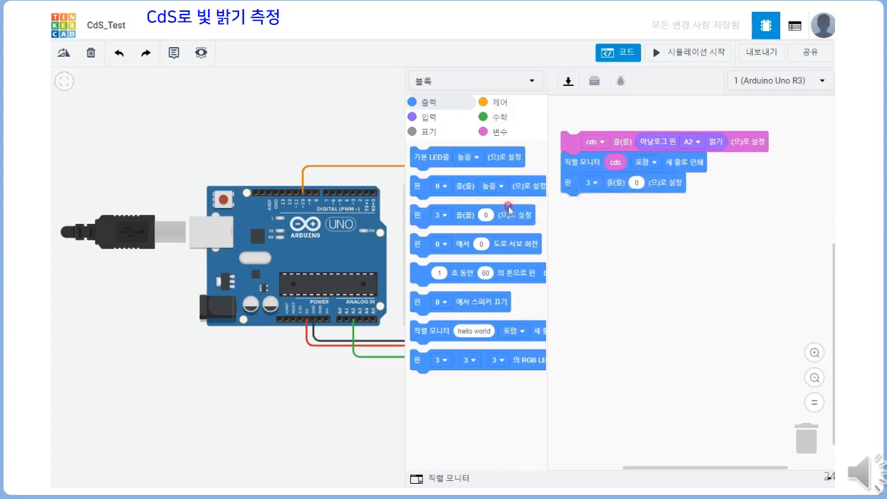
{"action": "left_click", "coordinate": [591, 182]}
{"action": "left_click", "coordinate": [586, 261]}
{"action": "left_click", "coordinate": [483, 131]}
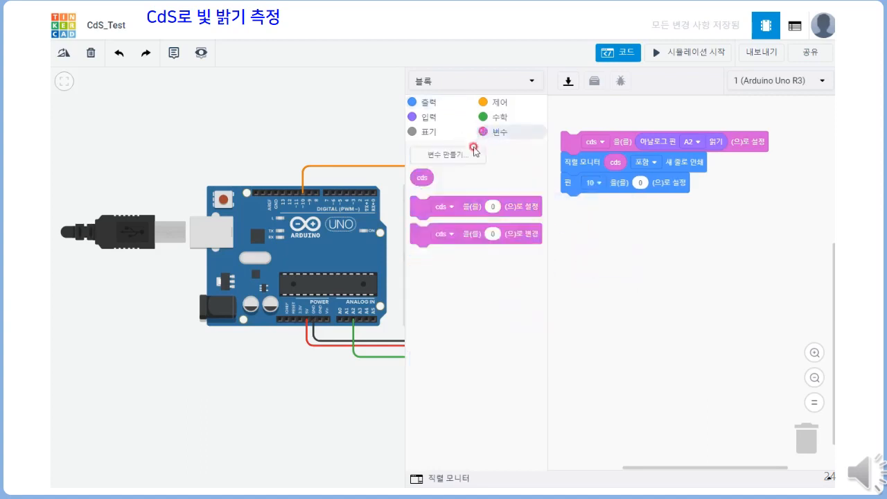
{"action": "left_click_drag", "start_coordinate": [420, 177], "coordinate": [622, 186]}
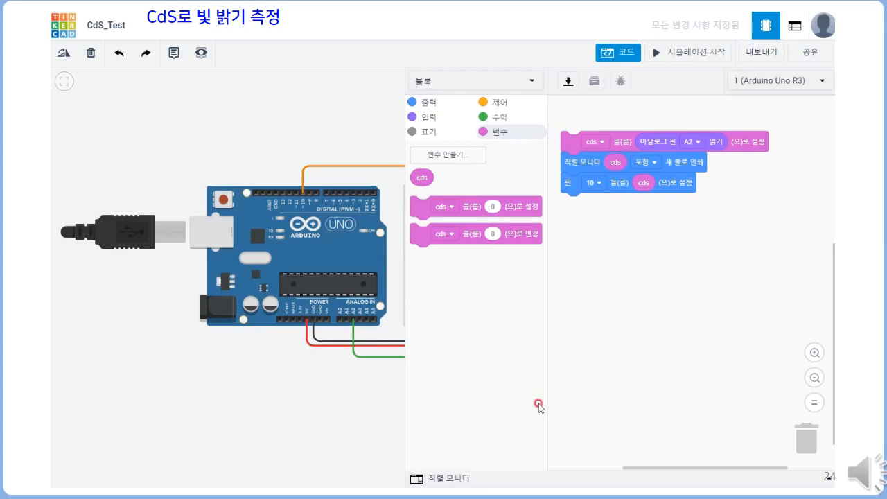
Step: Open the serial monitor (직렬 모니터) and start the simulation with the breadboard in view
{"action": "left_click", "coordinate": [445, 478]}
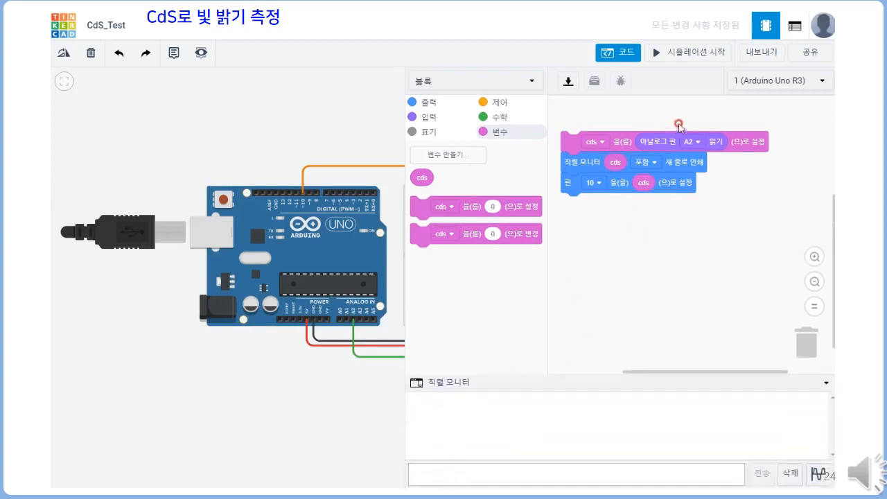
{"action": "left_click", "coordinate": [694, 59]}
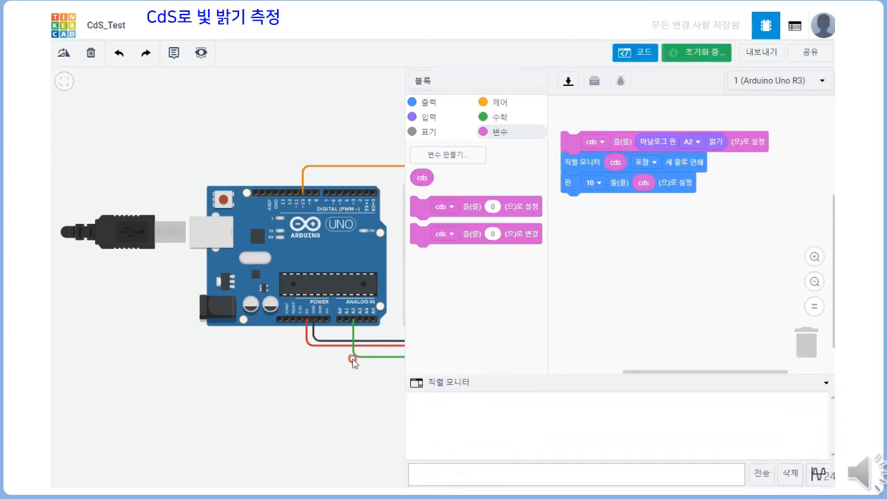
{"action": "scroll", "coordinate": [341, 376], "scroll_direction": "down", "scroll_amount": 1}
{"action": "left_click_drag", "start_coordinate": [341, 376], "coordinate": [198, 377]}
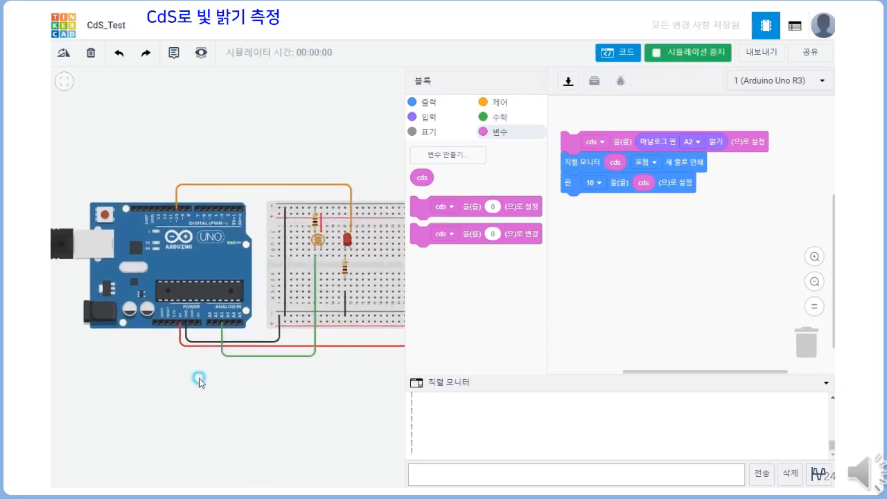
Step: Raise the photoresistor's light level to maximum and lower it back to dark, comparing the serial values and LED brightness
{"action": "left_click", "coordinate": [314, 236]}
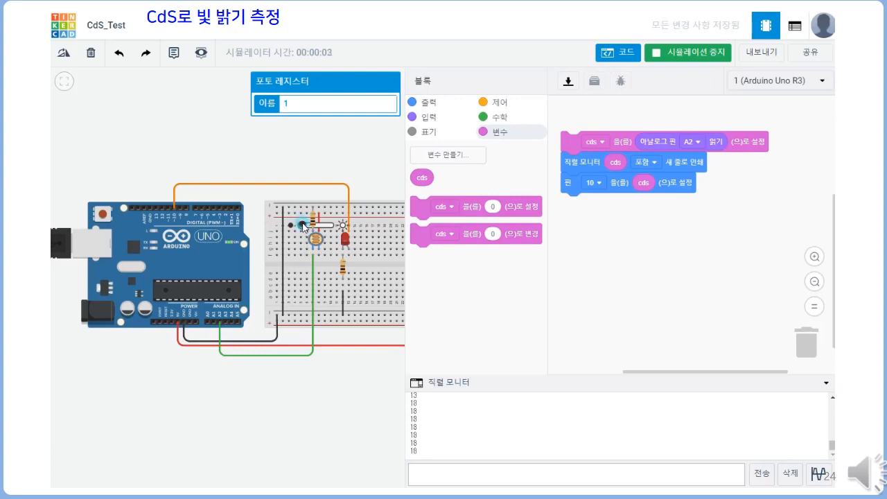
{"action": "left_click_drag", "start_coordinate": [303, 226], "coordinate": [323, 227]}
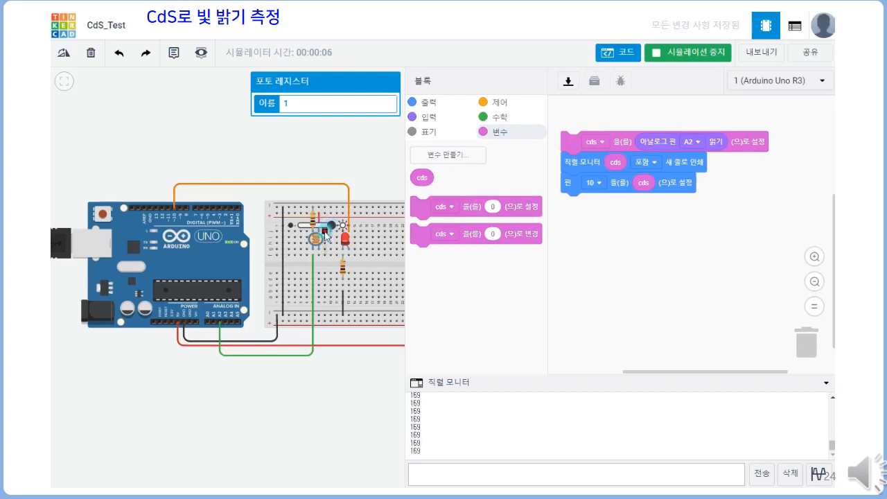
{"action": "scroll", "coordinate": [322, 237], "scroll_direction": "up", "scroll_amount": 2}
{"action": "mouse_move", "coordinate": [337, 227]}
{"action": "left_mouse_down"}
{"action": "mouse_move", "coordinate": [294, 224]}
{"action": "mouse_move", "coordinate": [349, 221]}
{"action": "left_mouse_up"}
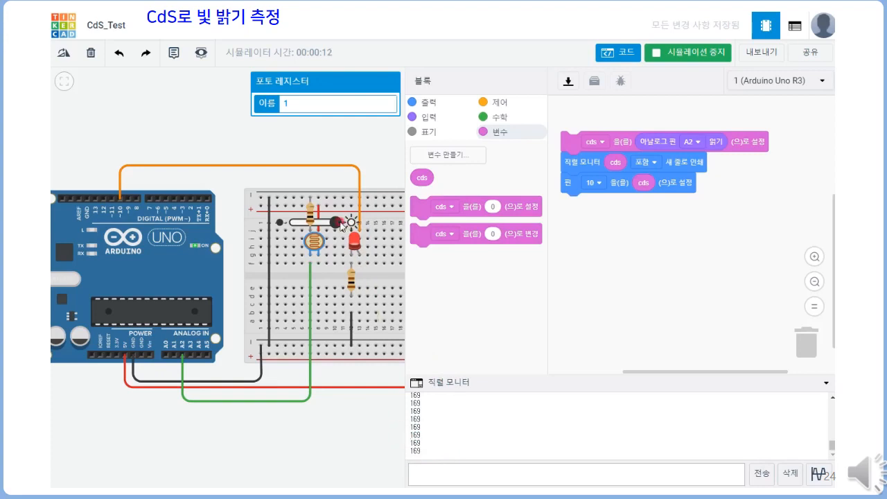
{"action": "left_click_drag", "start_coordinate": [338, 223], "coordinate": [291, 222]}
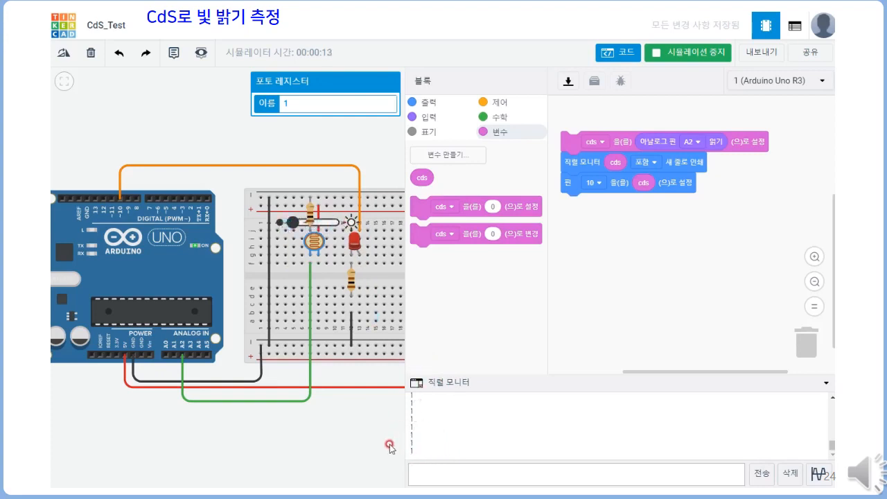